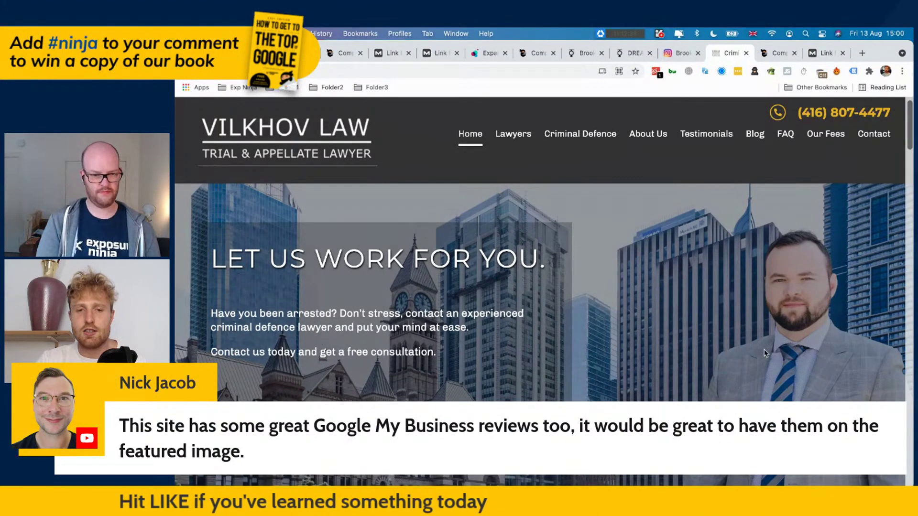
Review the Vilkhov Law homepage, examining the practice areas, accreditations, testimonials, blog posts and the free consultation form.
scroll(765, 353, "down", 10)
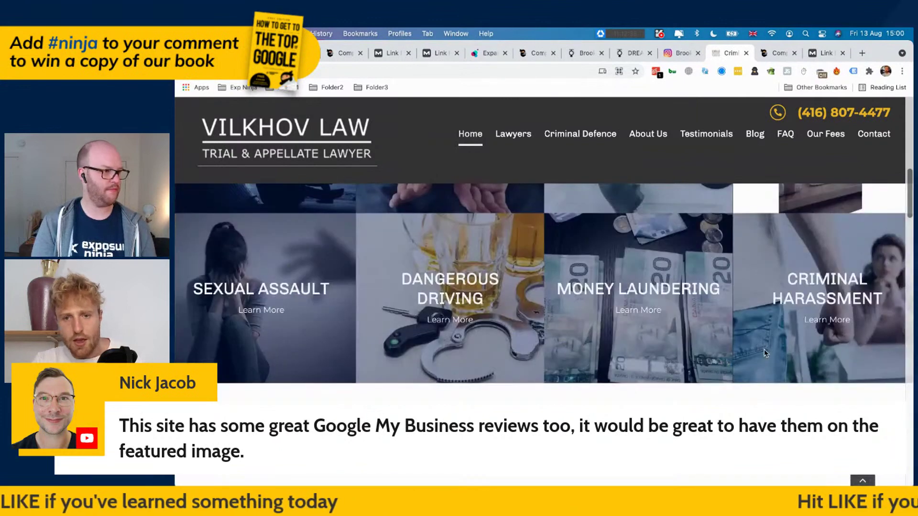
scroll(765, 351, "up", 3)
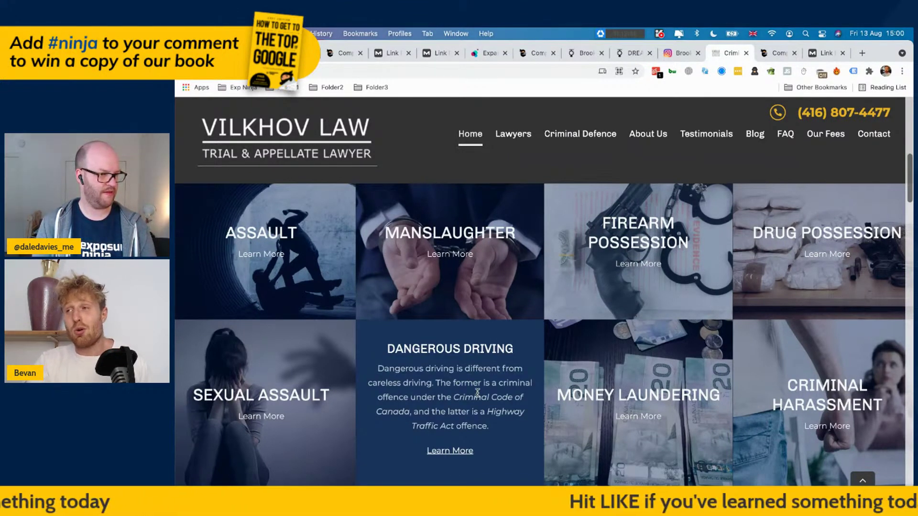
scroll(477, 393, "up", 1)
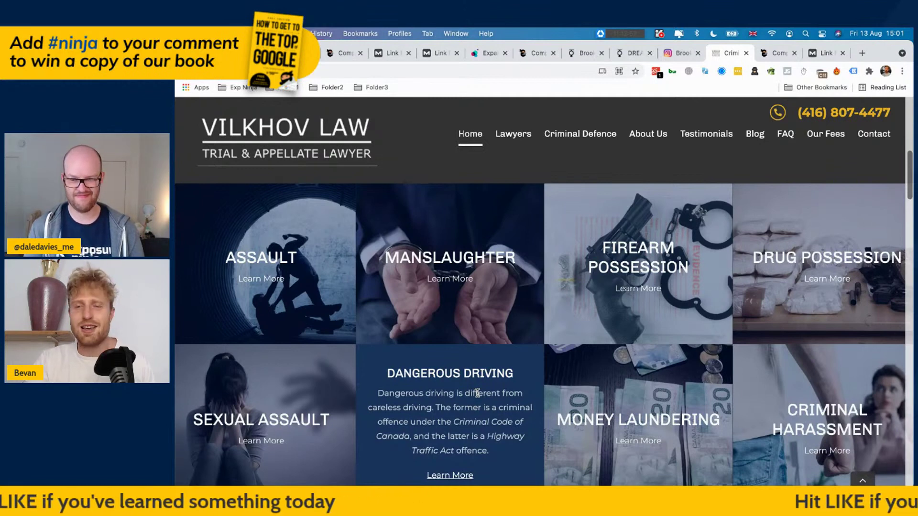
scroll(477, 392, "down", 10)
scroll(492, 378, "up", 5)
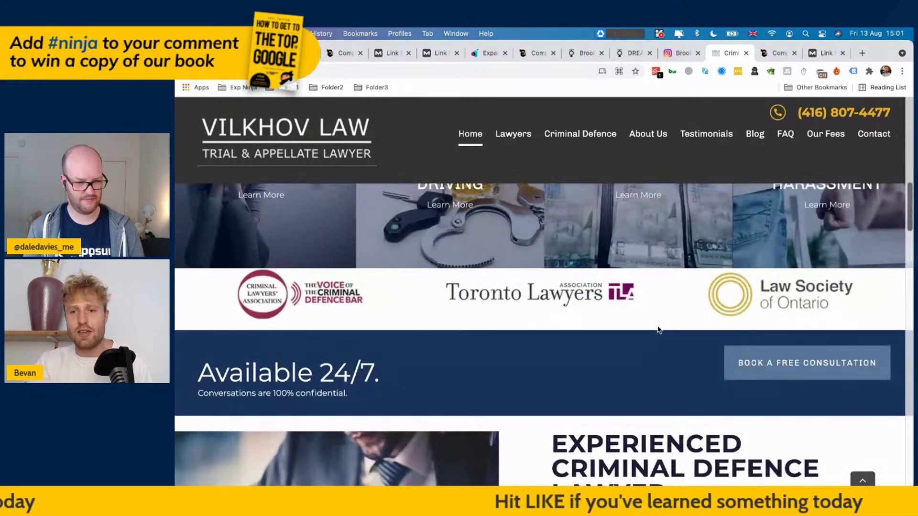
scroll(442, 356, "down", 4)
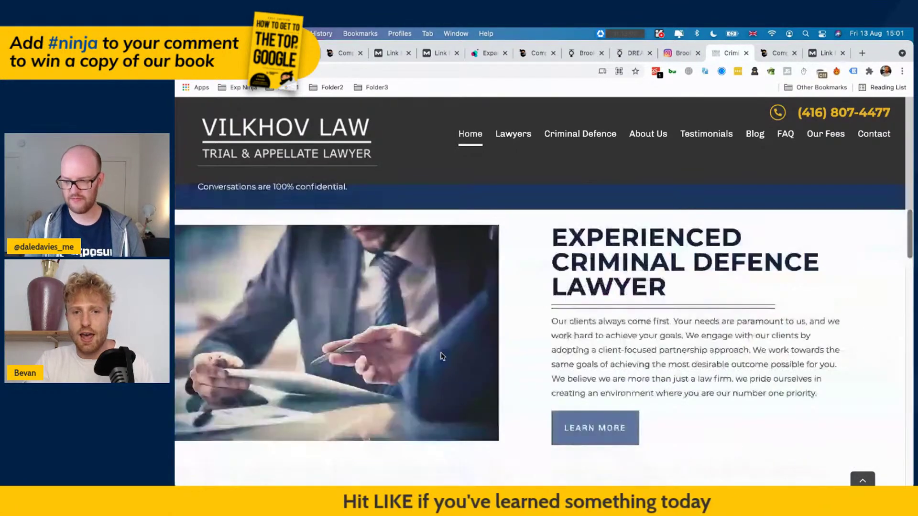
scroll(441, 357, "up", 3)
scroll(442, 356, "down", 8)
scroll(442, 356, "down", 6)
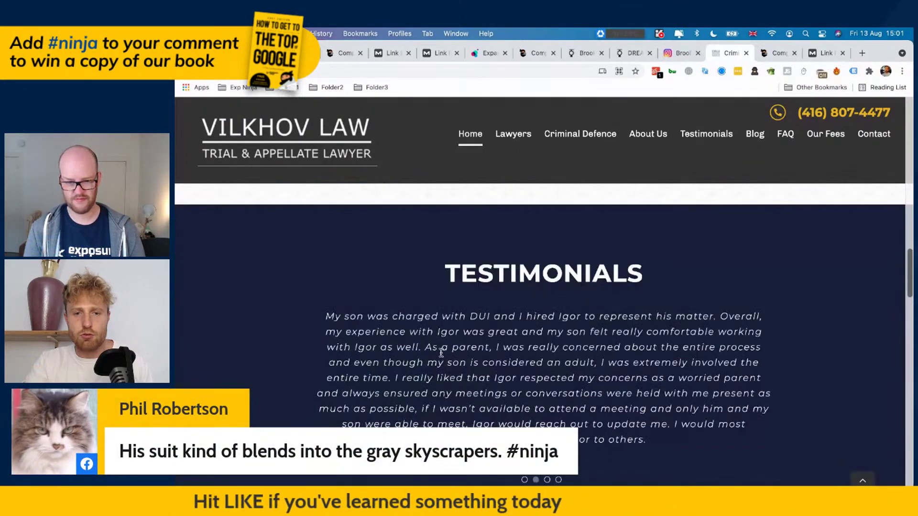
scroll(441, 356, "down", 6)
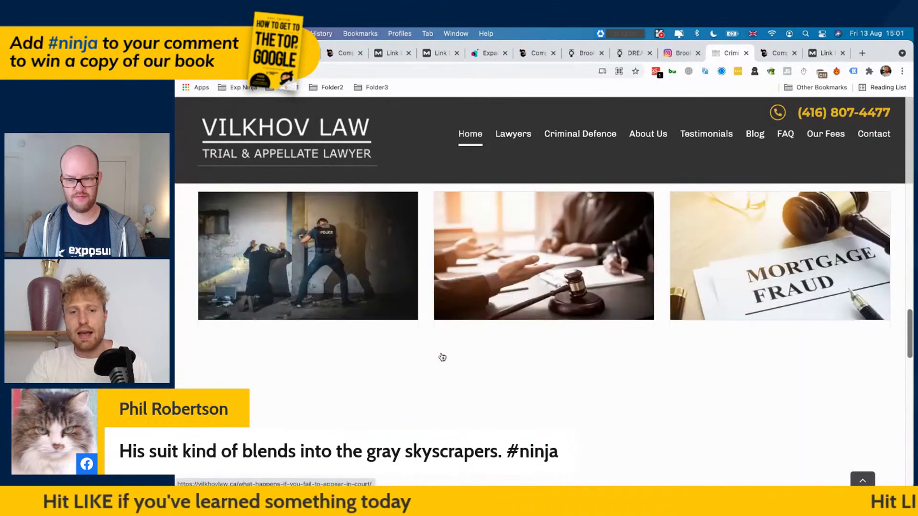
scroll(441, 356, "down", 3)
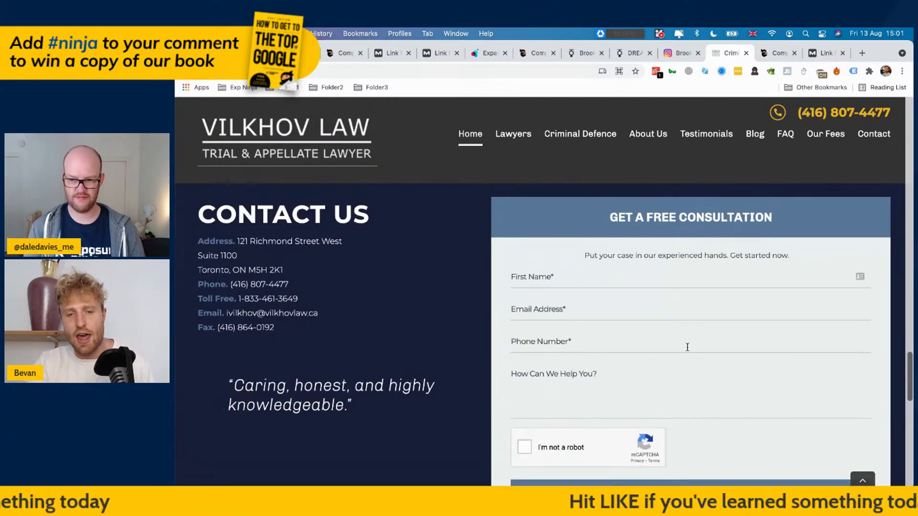
scroll(687, 347, "down", 3)
scroll(688, 350, "up", 5)
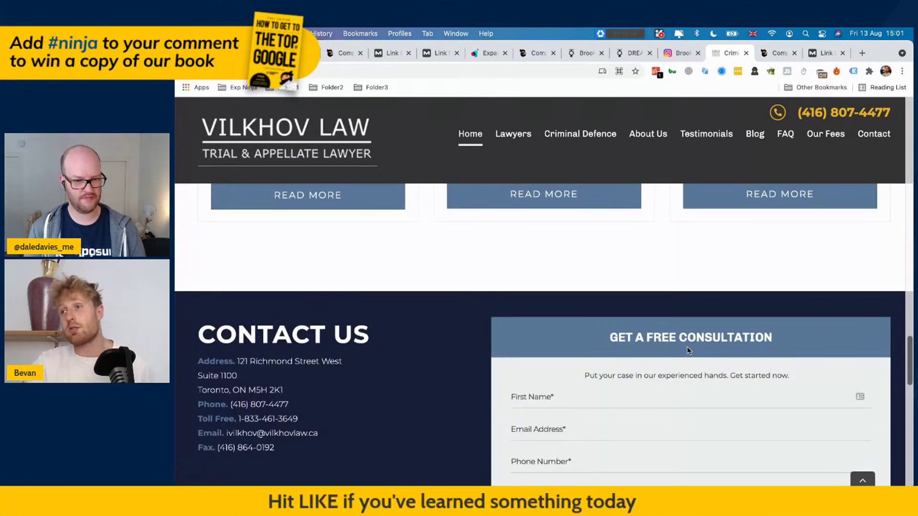
scroll(689, 351, "up", 10)
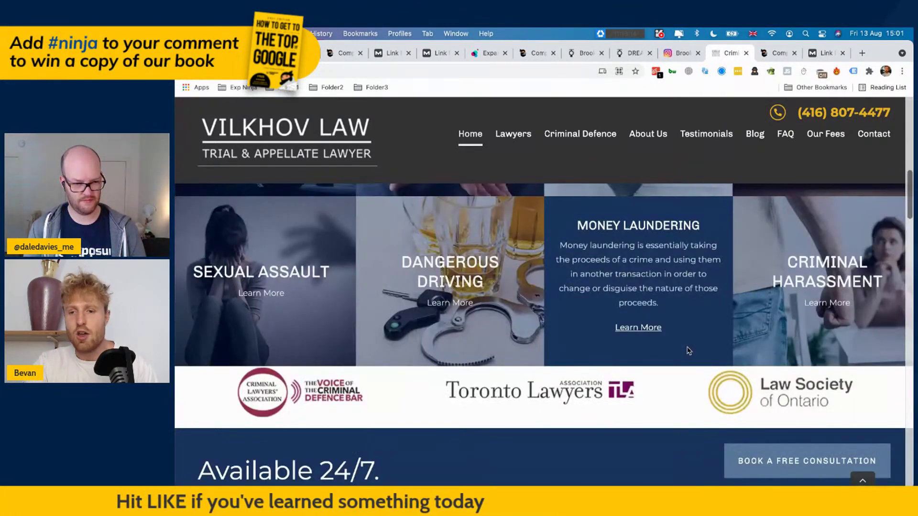
scroll(688, 350, "down", 5)
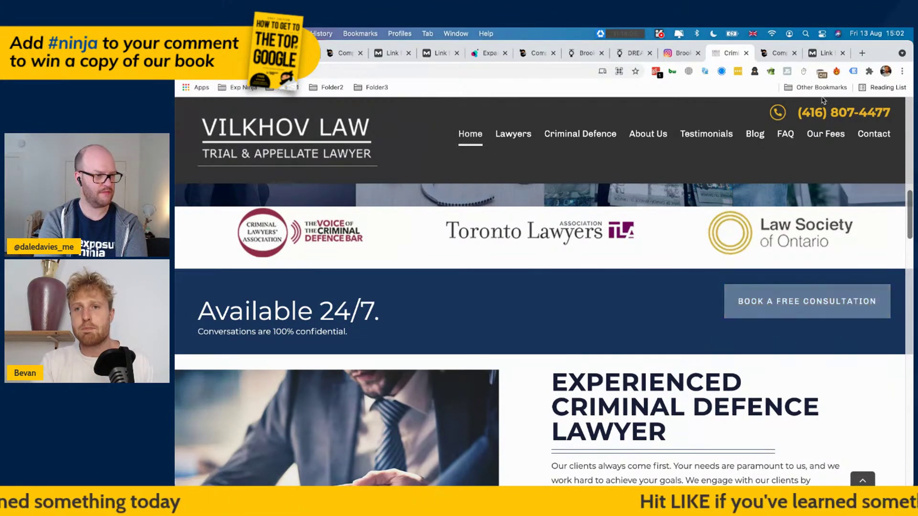
Switch to SE Ranking and examine the organic traffic overview, keyword growth for Aug 2021 and ranking keywords for vilkhovlaw.ca.
left_click(782, 58)
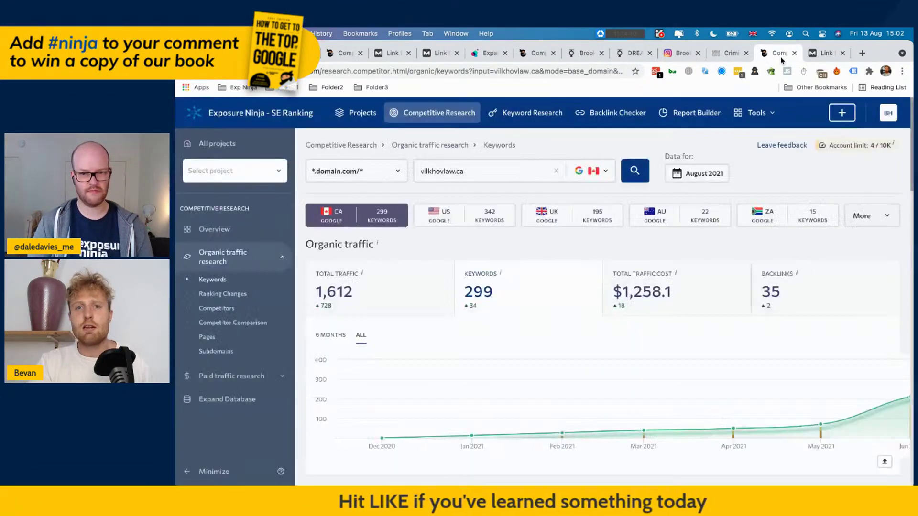
scroll(750, 289, "down", 1)
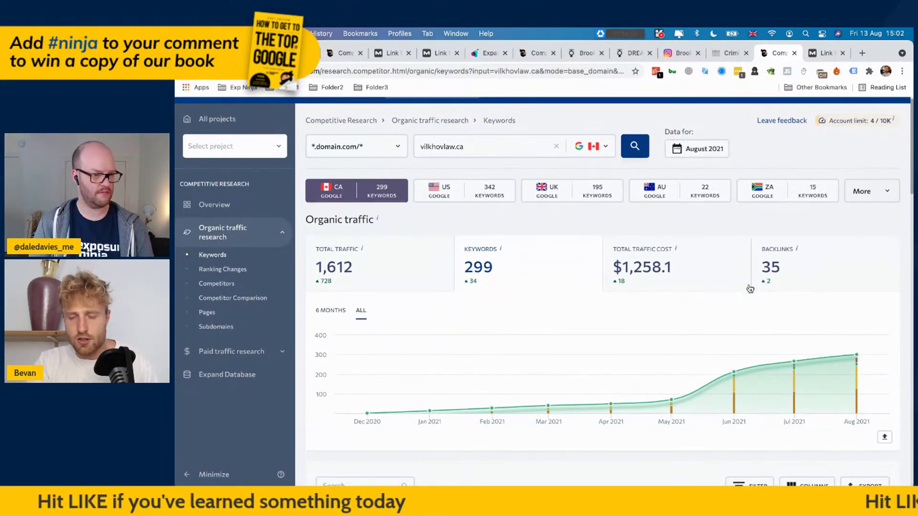
scroll(750, 289, "down", 2)
mouse_move(859, 334)
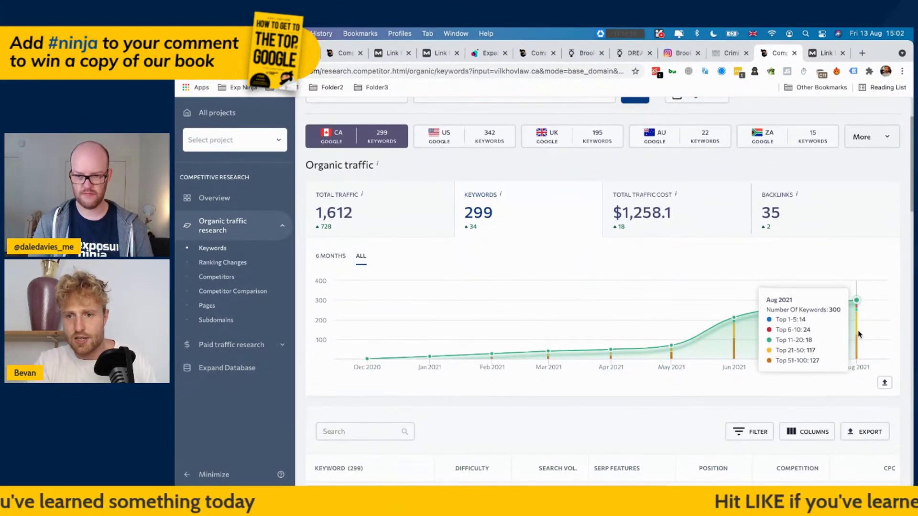
scroll(859, 334, "down", 10)
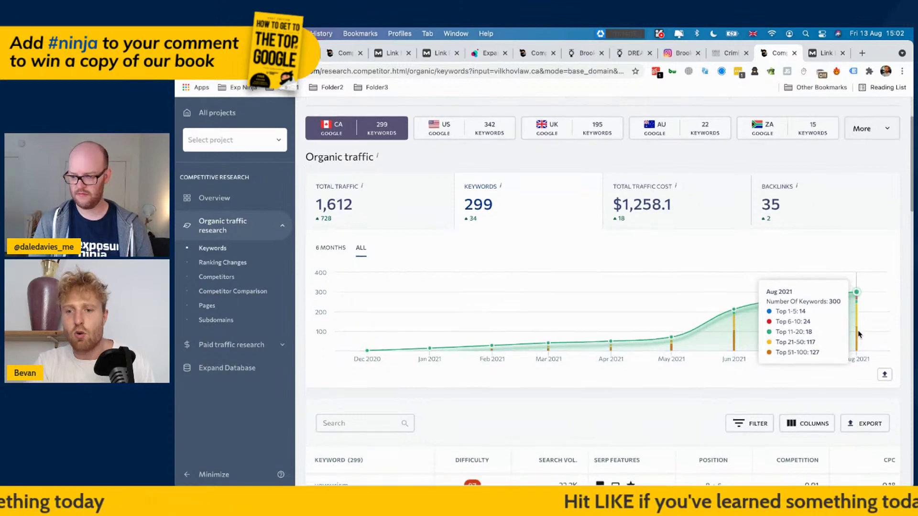
scroll(858, 334, "down", 3)
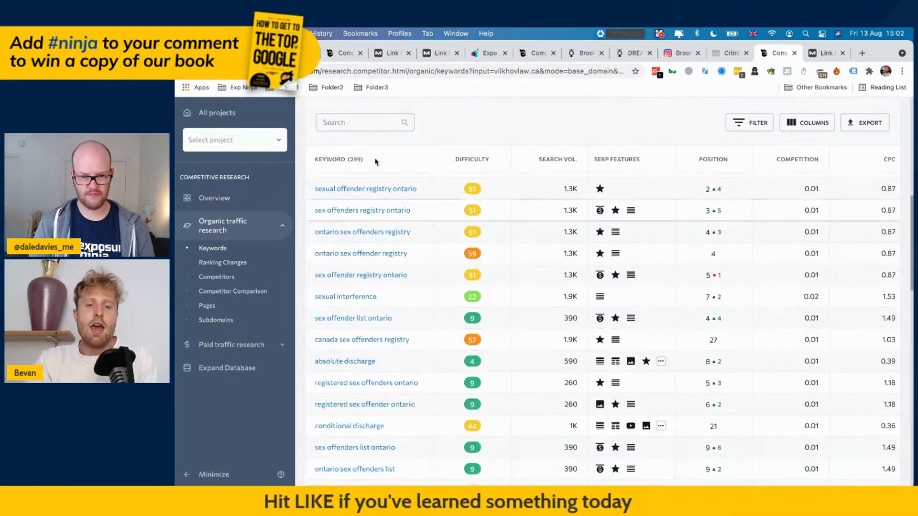
scroll(443, 406, "up", 1)
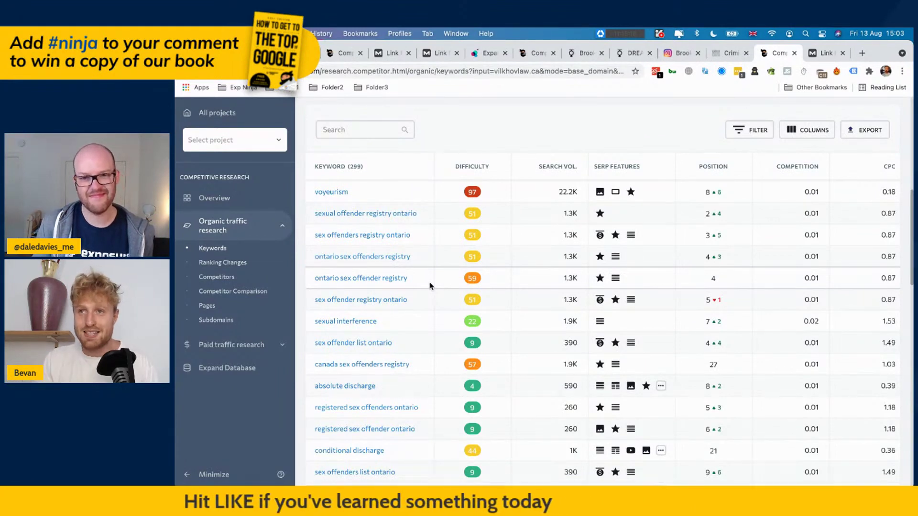
scroll(450, 368, "up", 5)
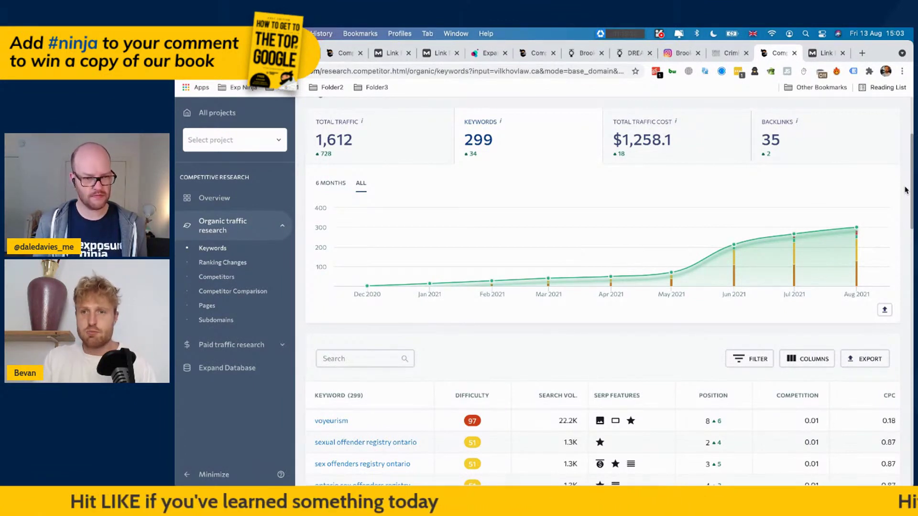
Switch to the Moz link overview for vilkhovlaw.ca and examine its domain authority, anchor texts and linking domains by DA.
left_click(820, 53)
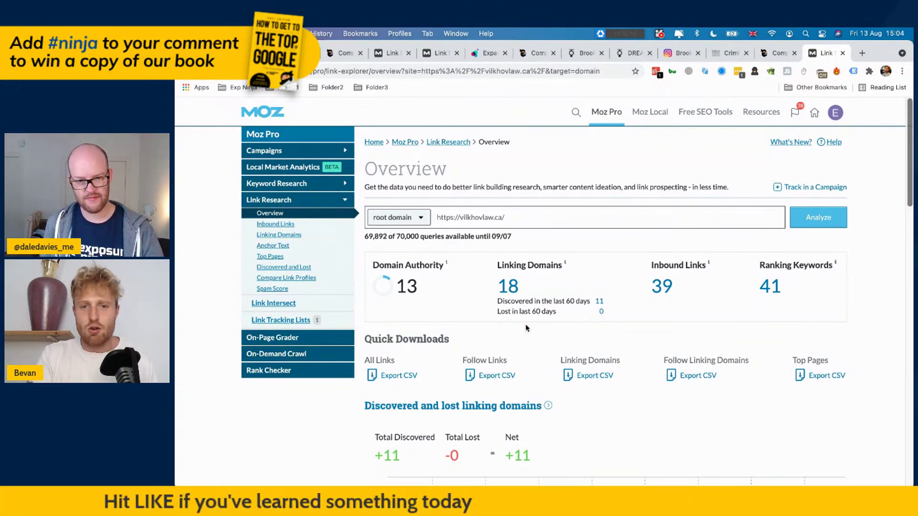
mouse_move(595, 263)
scroll(557, 335, "down", 15)
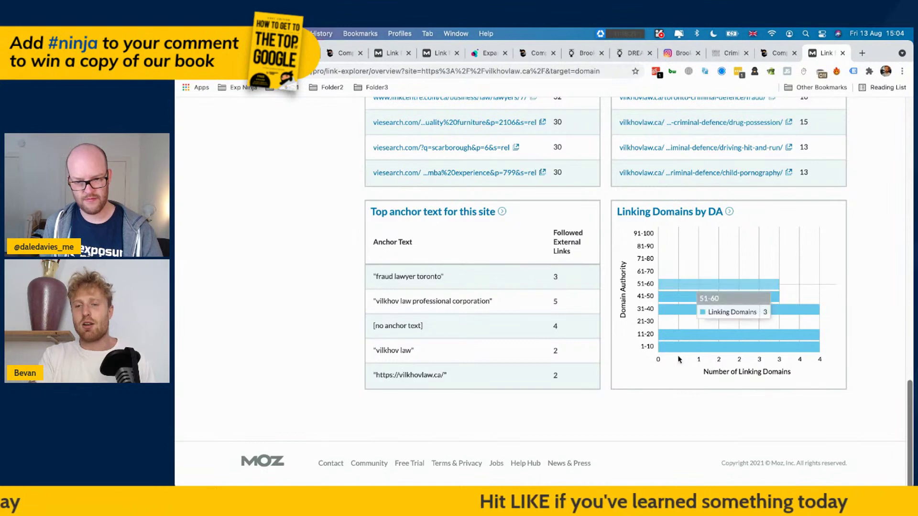
mouse_move(752, 344)
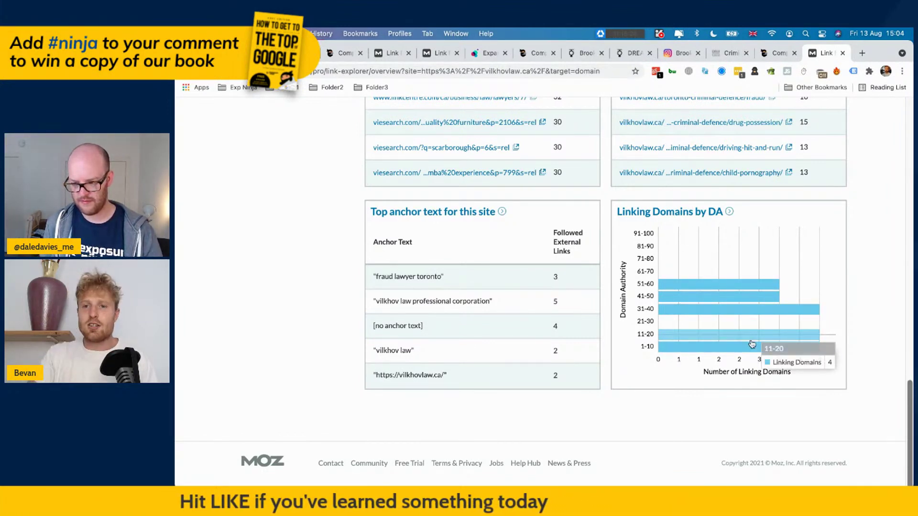
scroll(752, 345, "up", 20)
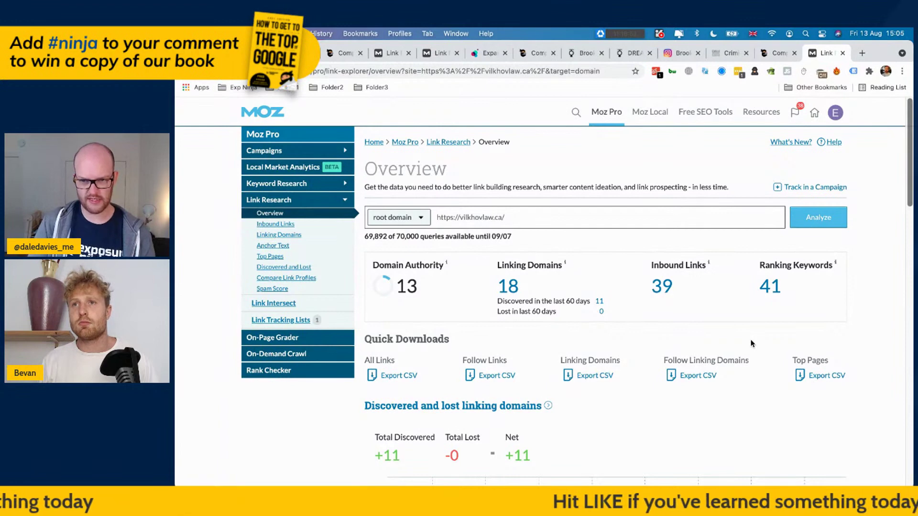
Return to the SE Ranking keyword report for vilkhovlaw.ca and sort the keywords by position, best rankings first.
left_click(779, 59)
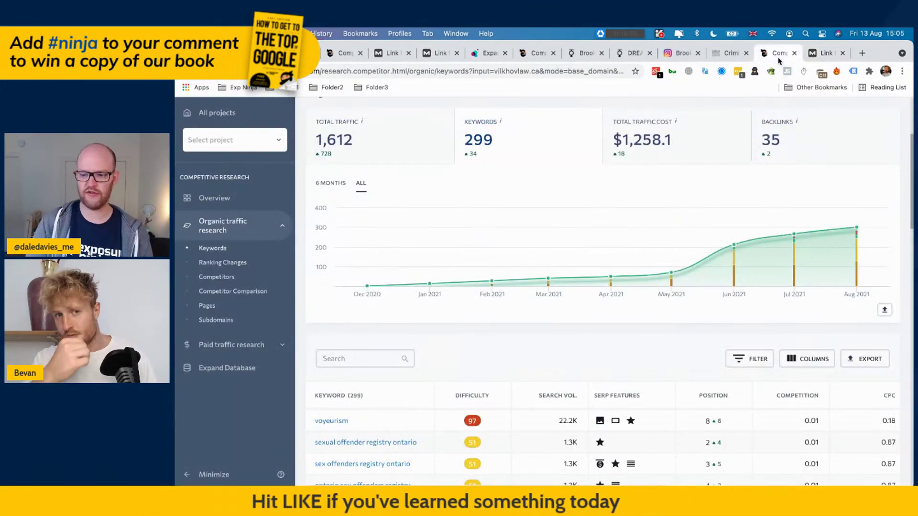
mouse_move(788, 286)
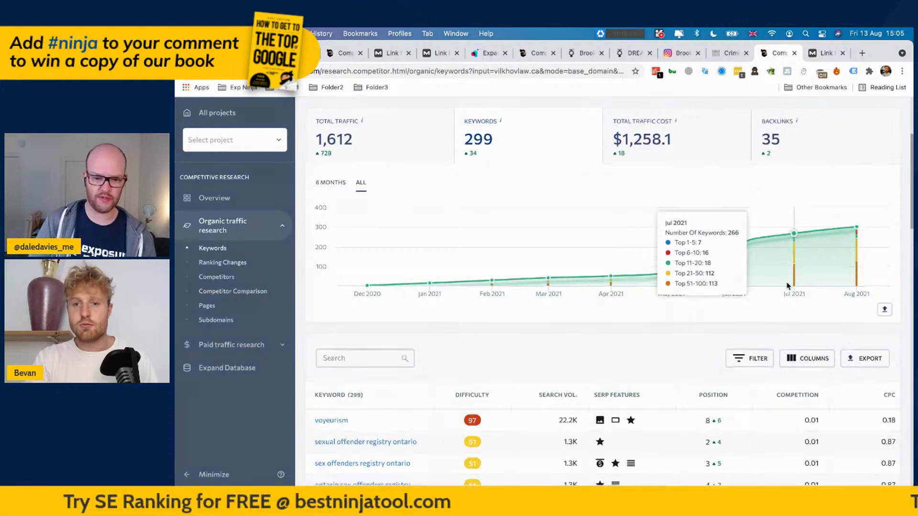
scroll(788, 286, "down", 5)
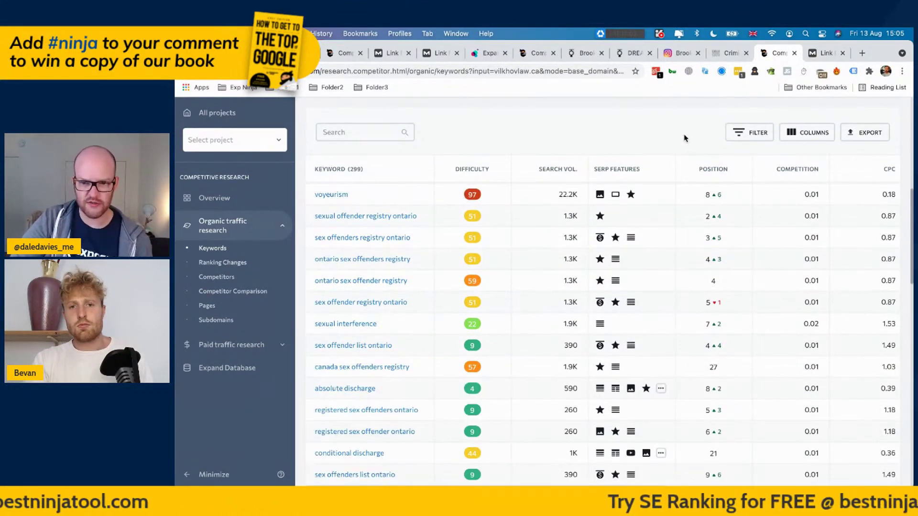
mouse_move(730, 175)
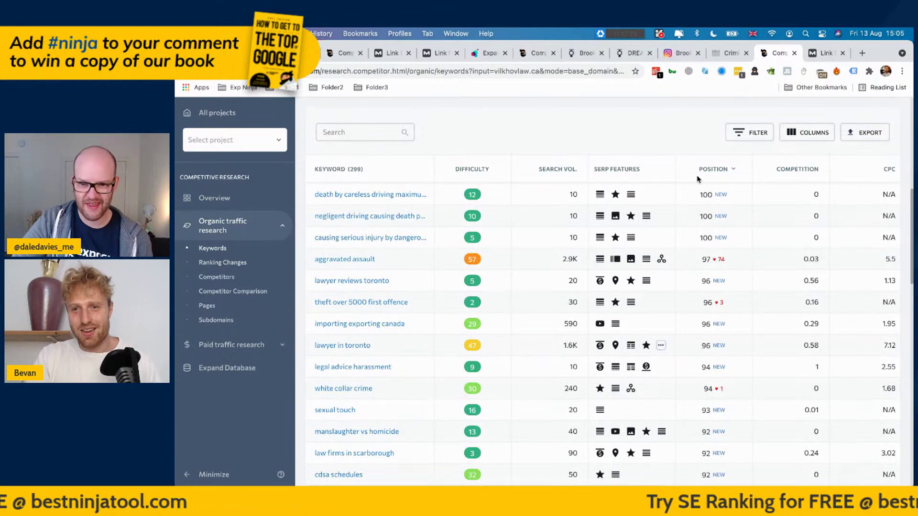
left_click(732, 170)
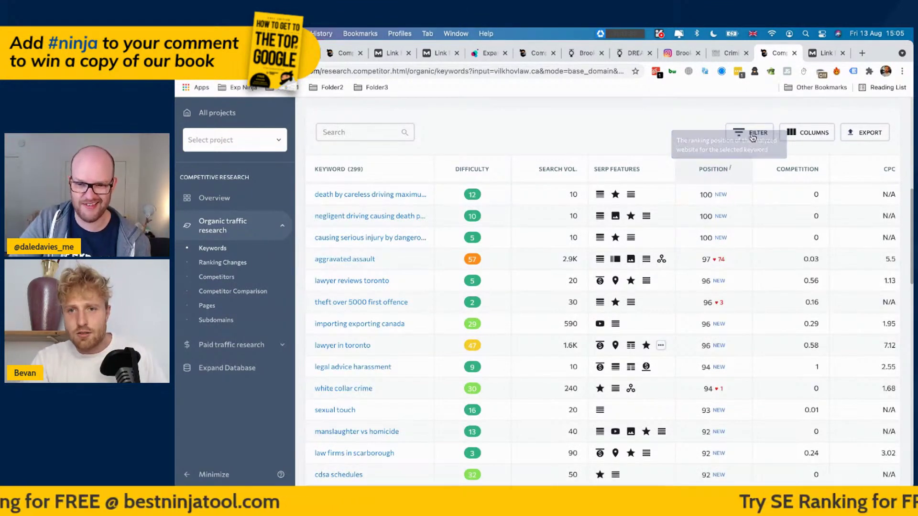
left_click(738, 169)
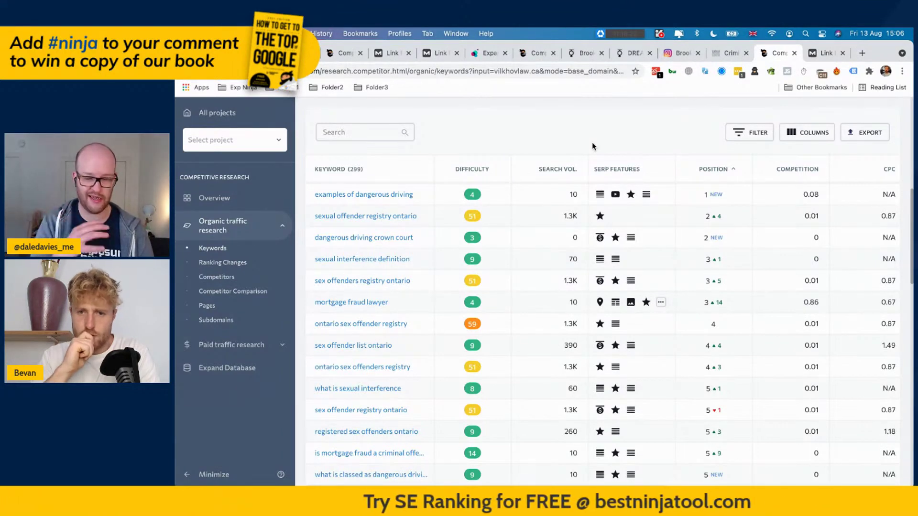
Read through the best-ranking keywords in the sorted list, comparing their difficulty, search volume and position changes.
scroll(592, 146, "down", 2)
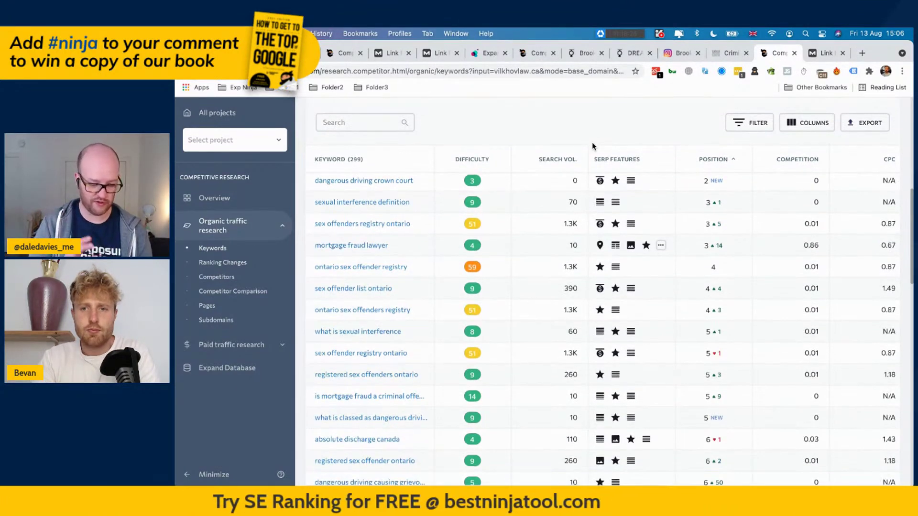
scroll(592, 146, "up", 3)
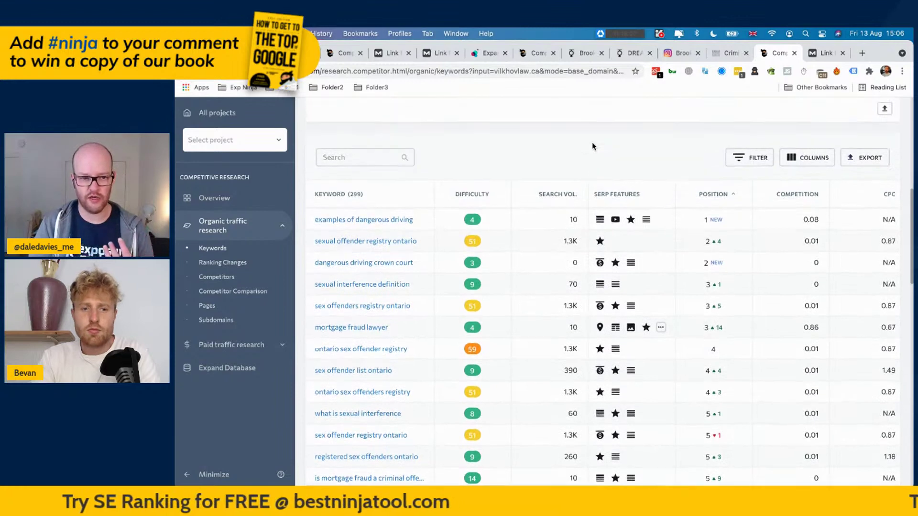
scroll(592, 146, "down", 2)
scroll(592, 146, "down", 5)
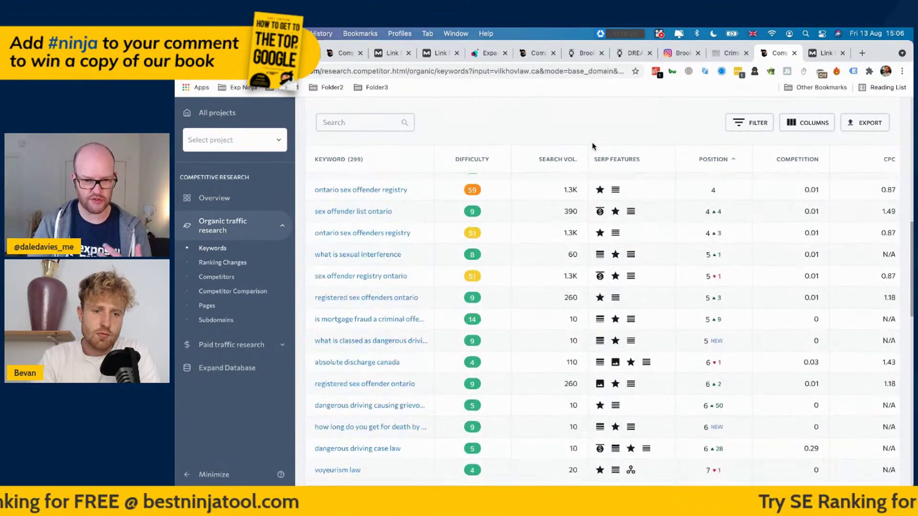
scroll(592, 146, "up", 7)
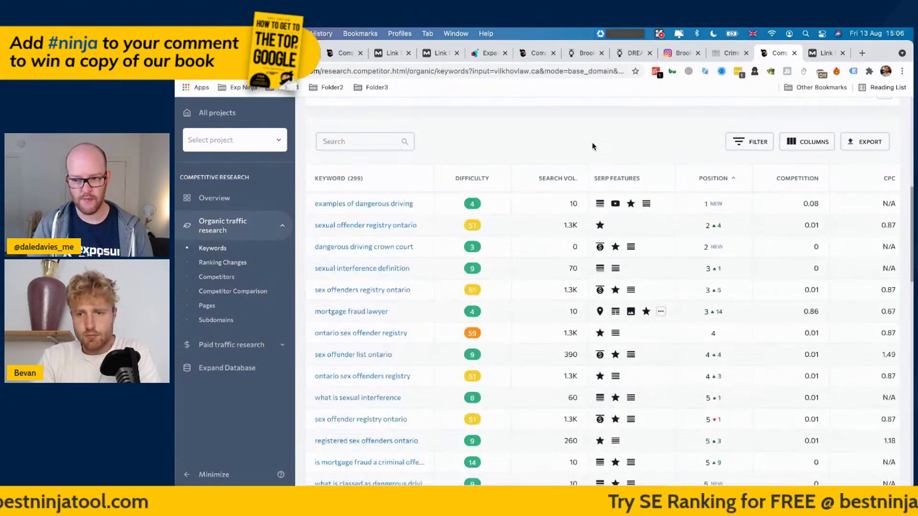
scroll(592, 146, "down", 1)
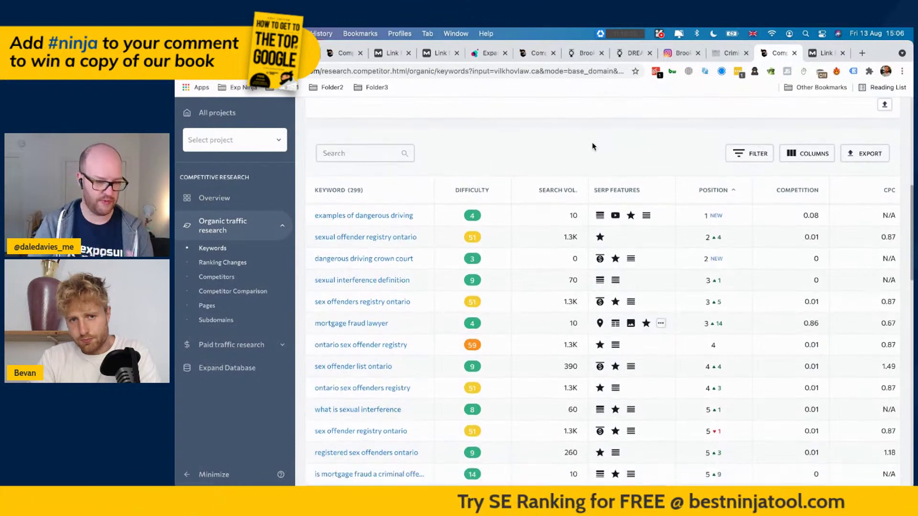